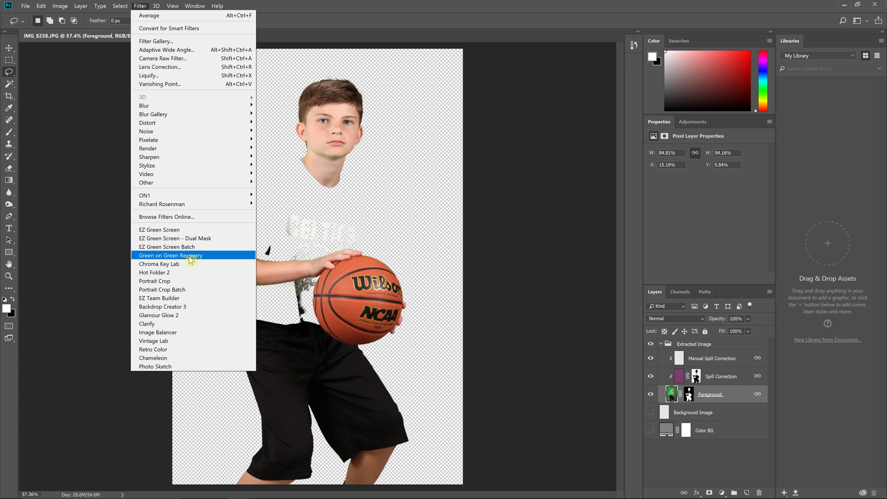
- Start Green on Green Recovery on the Foreground layer and sample a rectangular patch of the green screen beside the boy's head
click(573, 317)
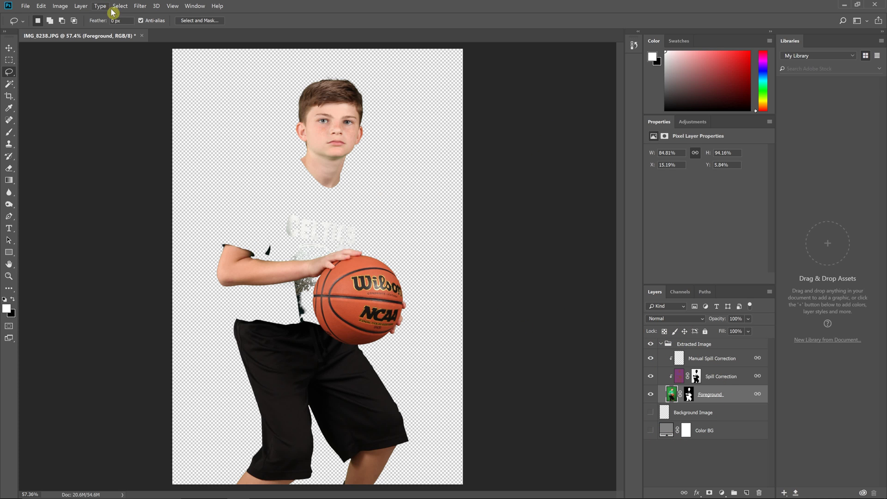
click(140, 6)
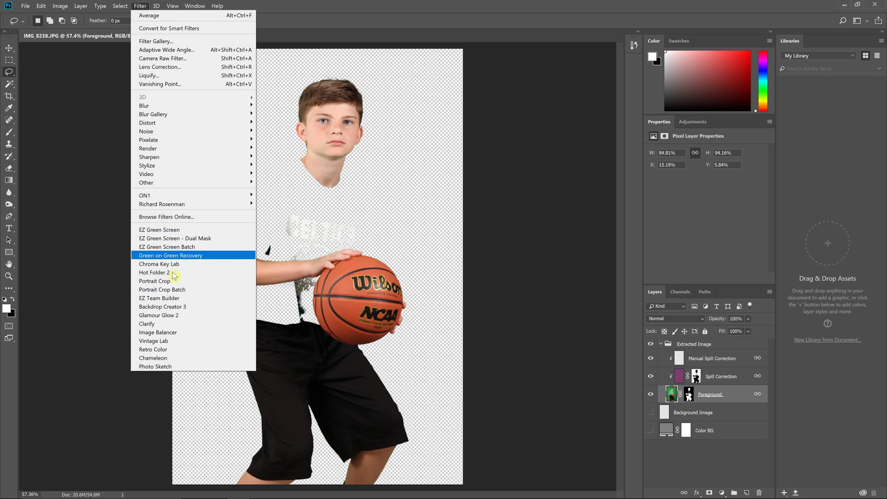
click(216, 255)
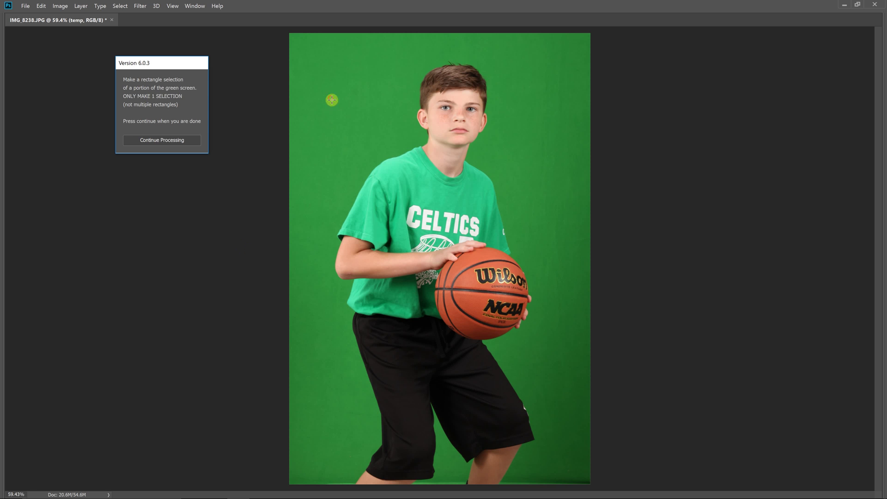
drag(331, 98, 378, 154)
click(197, 140)
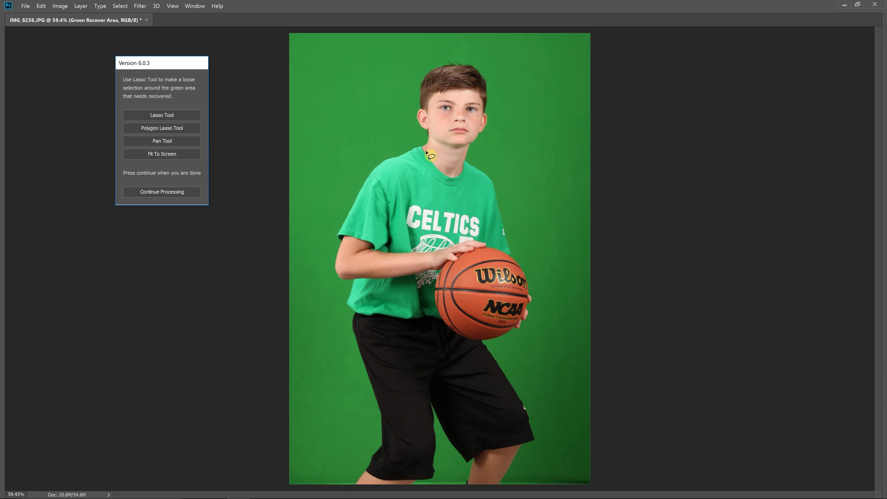
- Draw a loose Lasso selection around the green shirt as the area to recover and continue processing
mouse_move(425, 150)
mouse_down()
mouse_move(339, 173)
mouse_move(318, 287)
mouse_move(342, 310)
mouse_move(444, 325)
mouse_move(503, 279)
mouse_move(521, 233)
mouse_move(517, 196)
mouse_move(499, 167)
mouse_move(464, 158)
mouse_up()
click(178, 193)
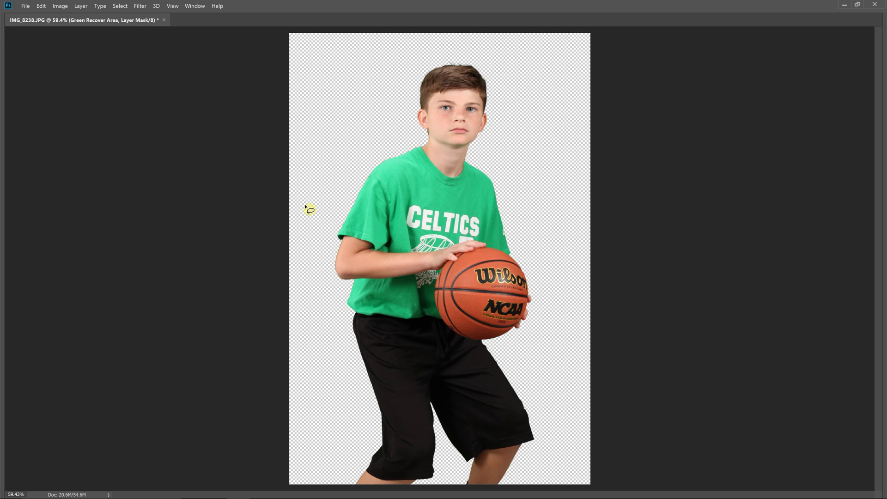
drag(639, 92, 611, 91)
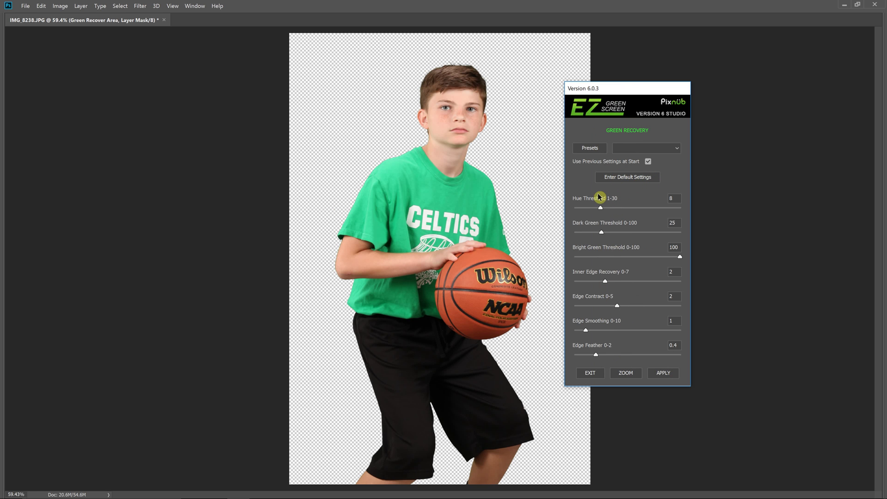
- Test the Hue Threshold at 20, 1, 23 and 30, and return it to 8
drag(601, 209, 645, 209)
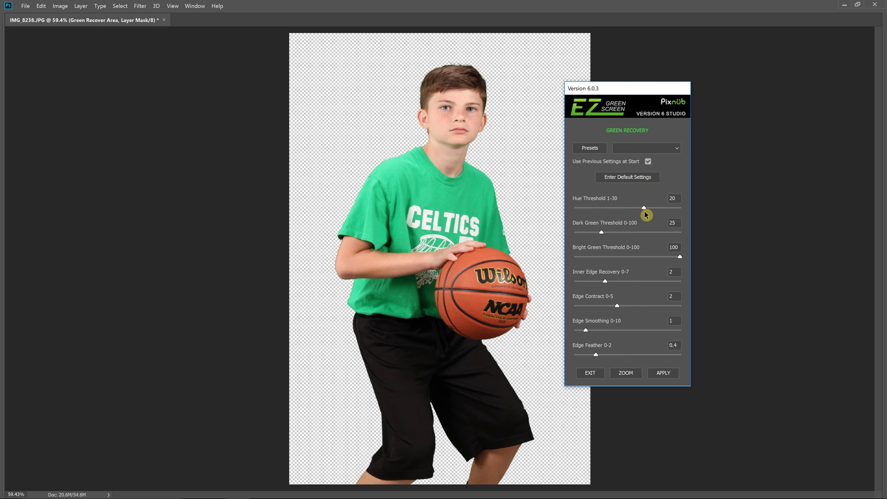
click(632, 180)
drag(598, 208, 581, 209)
drag(582, 206, 571, 213)
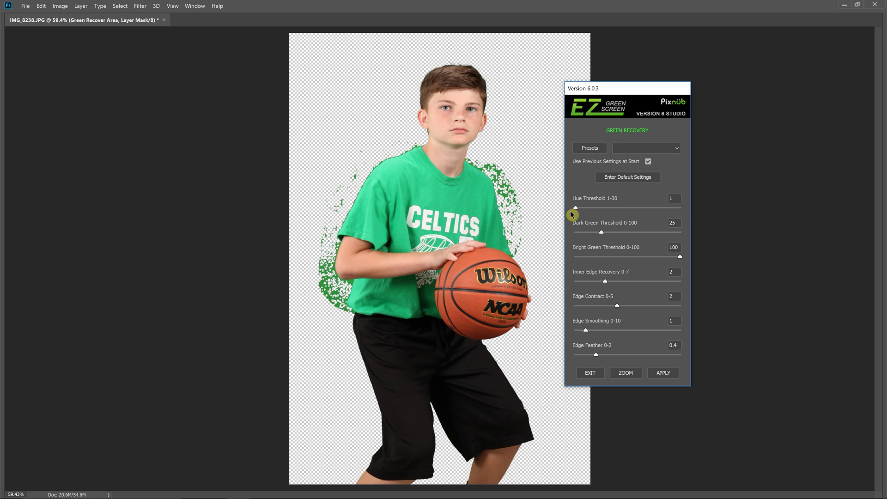
drag(578, 209, 653, 208)
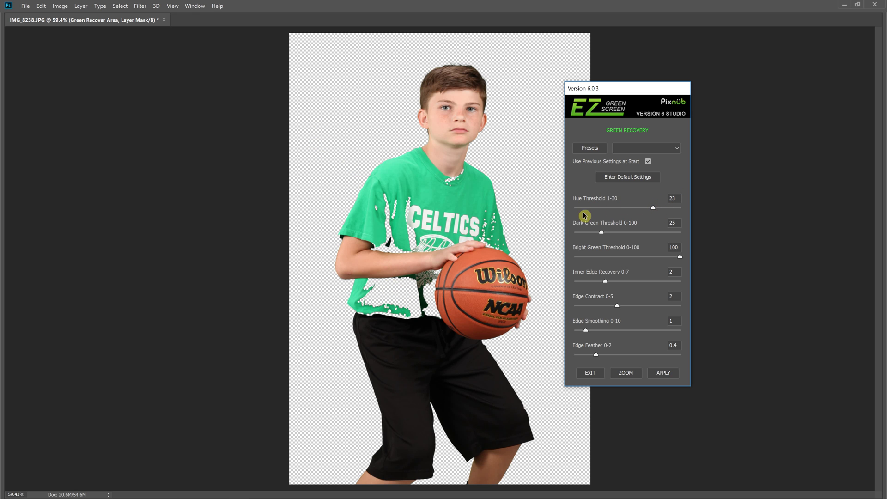
drag(655, 209, 690, 218)
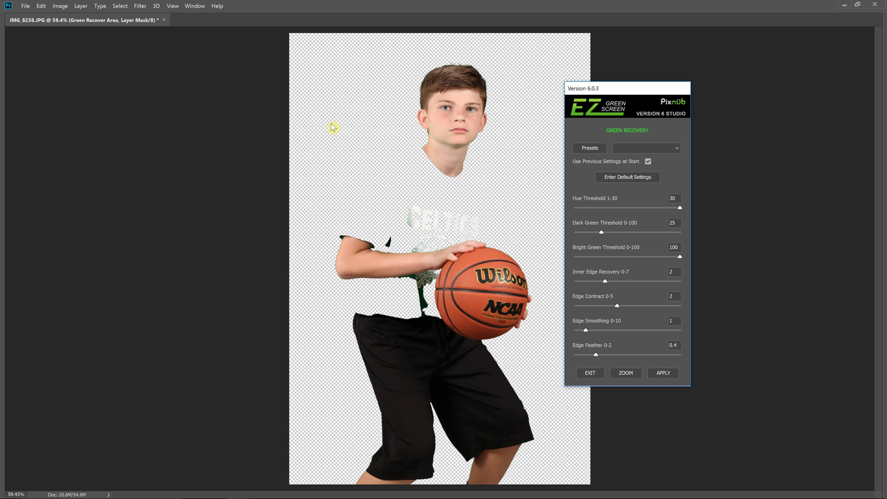
double_click(674, 199)
click(560, 204)
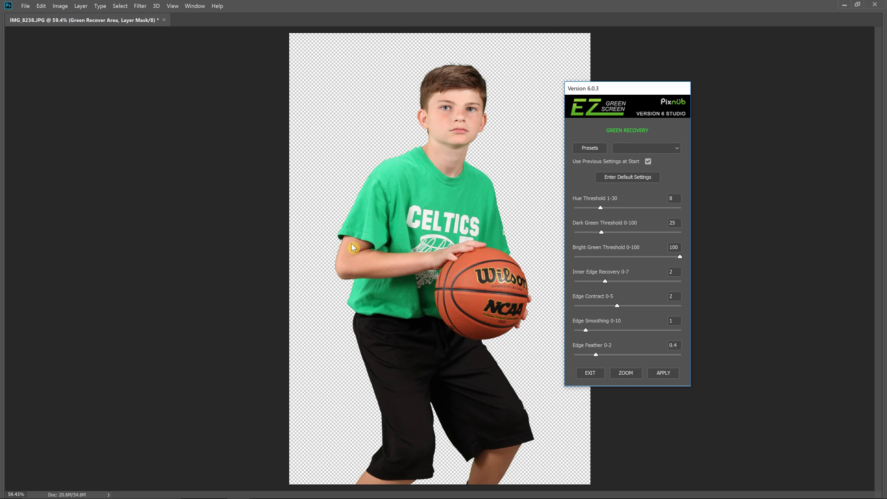
- Check the arm's edge at 200% with the Hue Threshold at 4, and set it back to 8
click(625, 374)
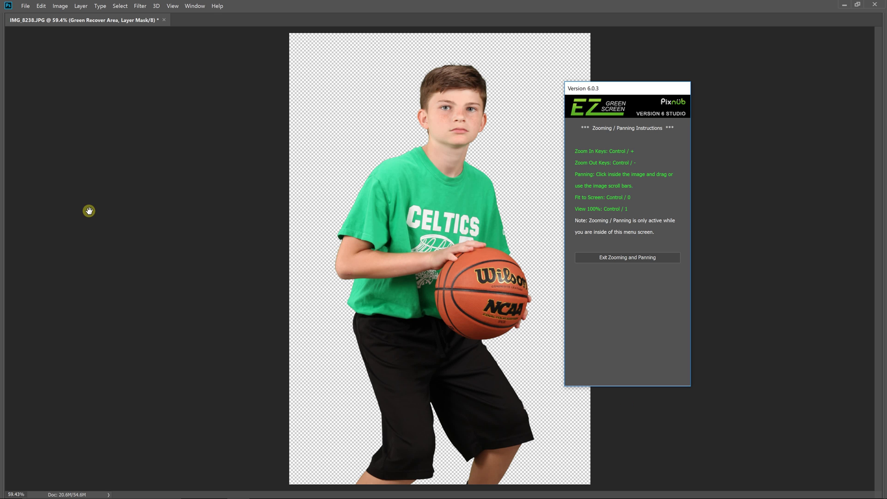
key(ctrl+1)
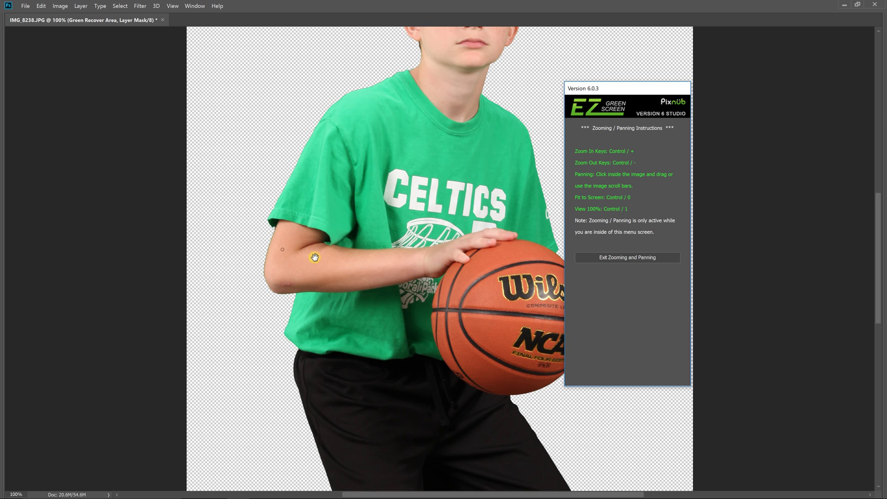
key(ctrl+plus)
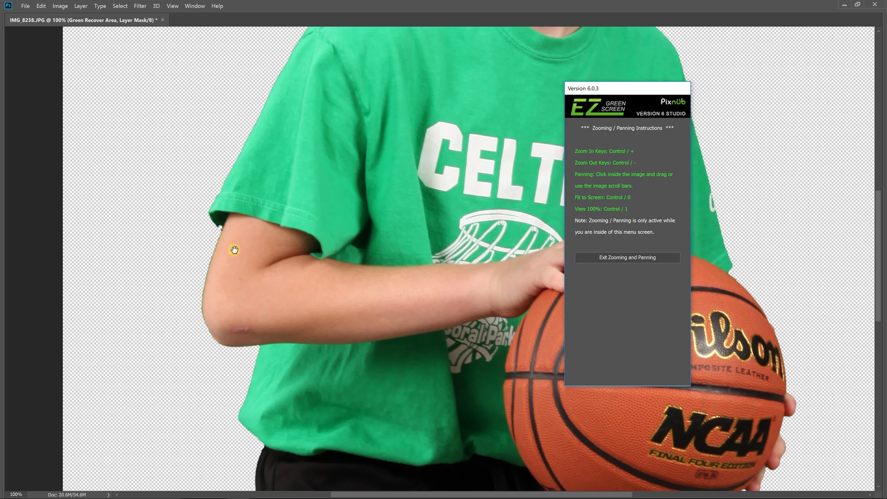
key(ctrl+plus)
click(656, 258)
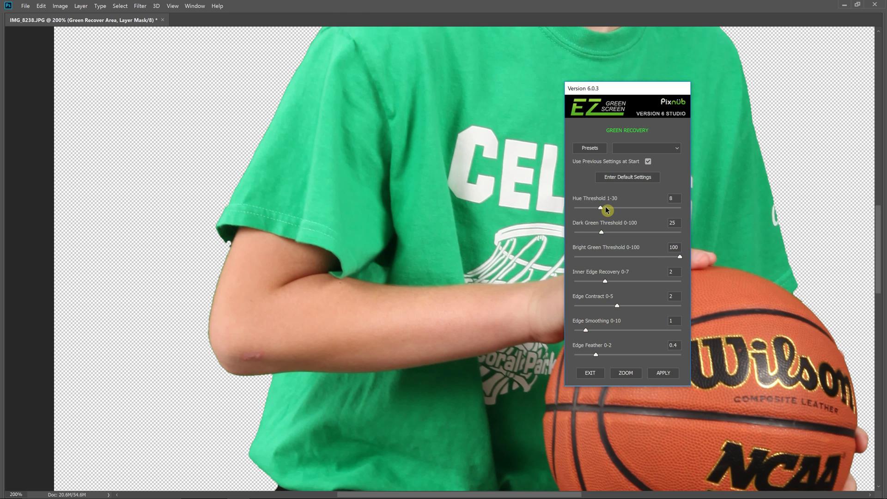
drag(603, 208, 587, 208)
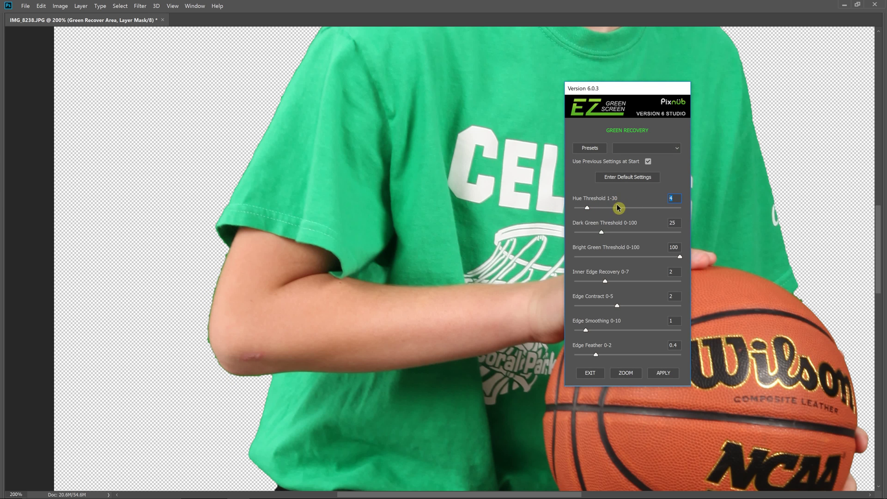
text(8)
key(Return)
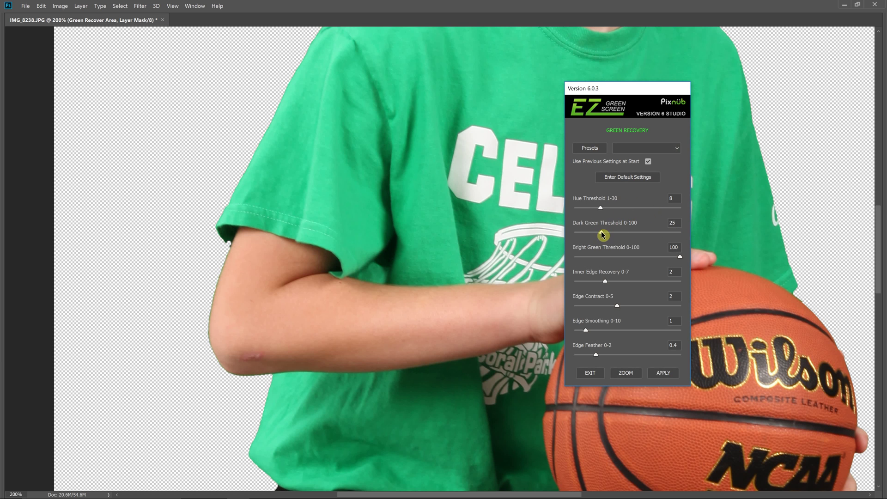
- Try a Hue Threshold of 30 combined with a Dark Green Threshold of 0
drag(602, 231, 613, 232)
drag(601, 208, 692, 207)
drag(612, 232, 550, 233)
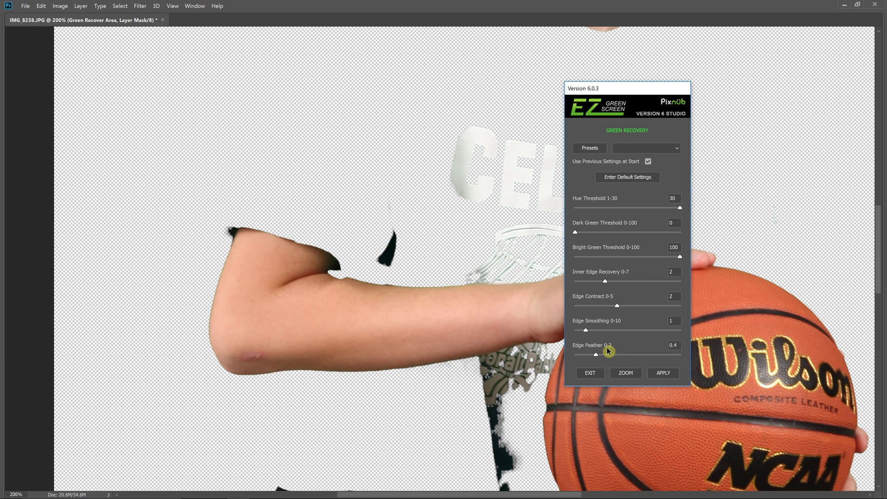
- Try the Bright Green Threshold at 49 and 70 while viewing the shirt at 100%
click(624, 373)
key(ctrl+minus)
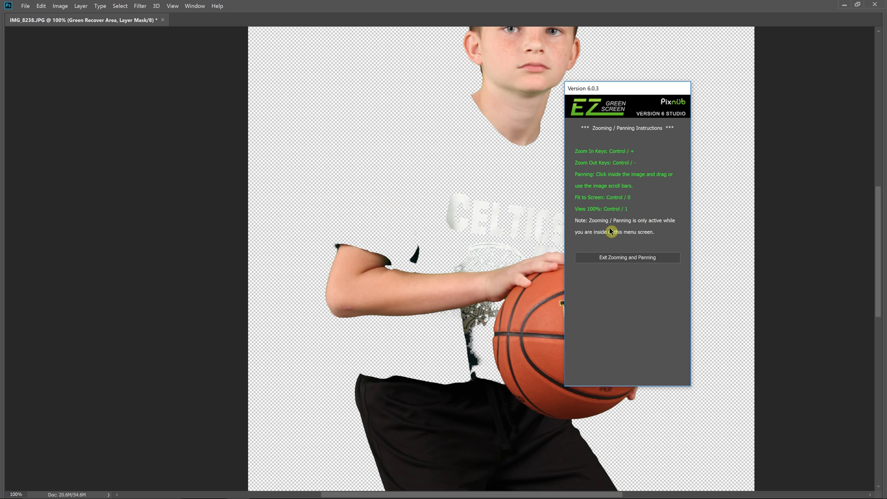
click(623, 258)
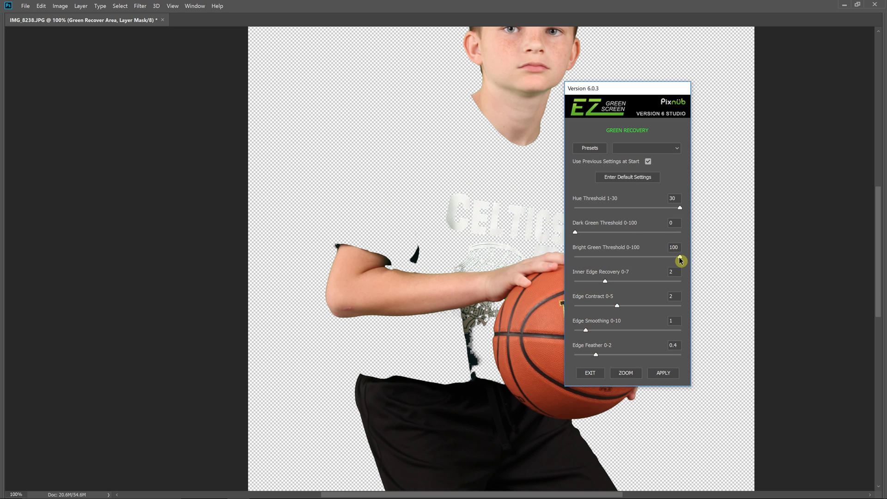
drag(678, 260, 640, 257)
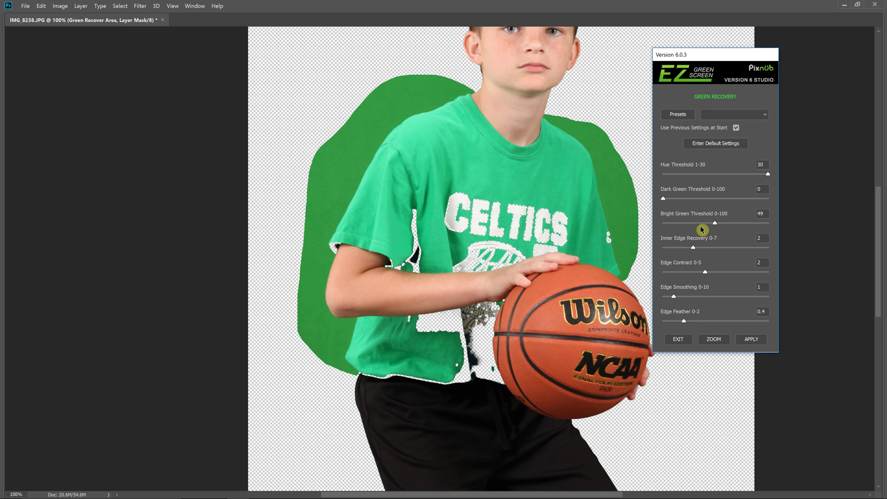
drag(717, 225, 735, 226)
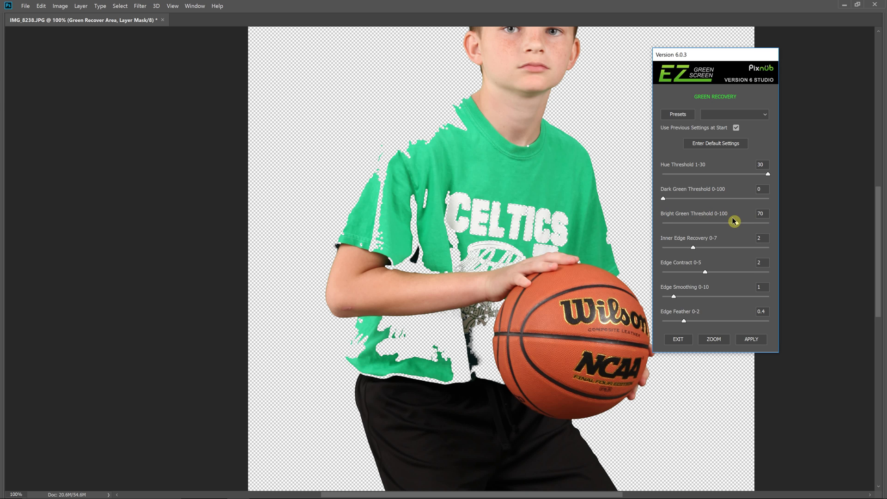
- Restore the default recovery settings, raise the Dark Green Threshold slightly and apply the green recovery
click(723, 144)
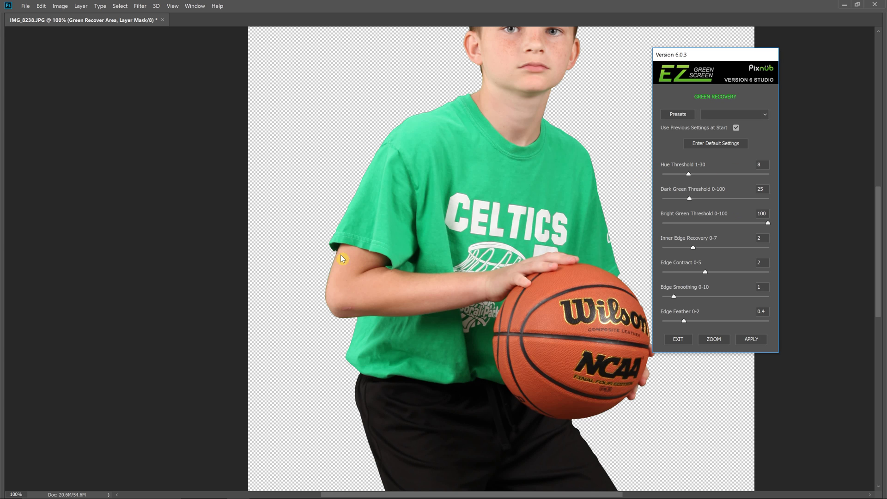
drag(690, 199, 694, 198)
click(752, 340)
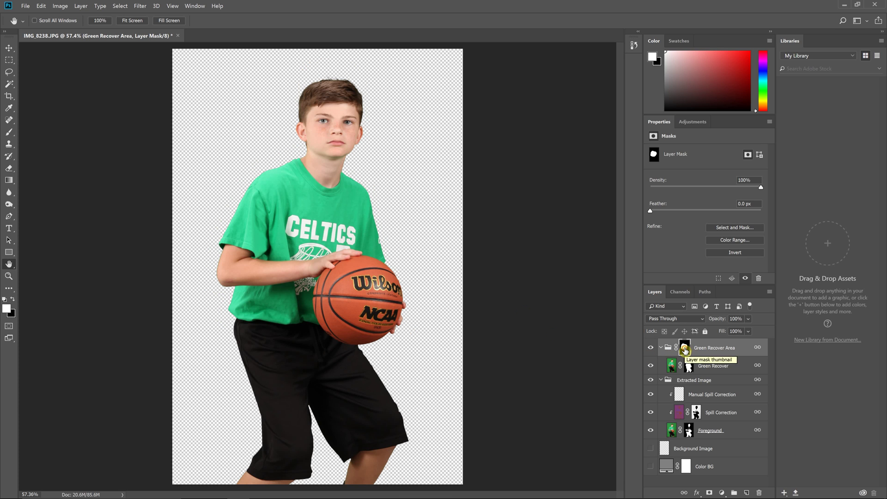
- Inspect the Green Recover Area mask on its own and compare the arm's edge with that group hidden and shown
alt+click(686, 350)
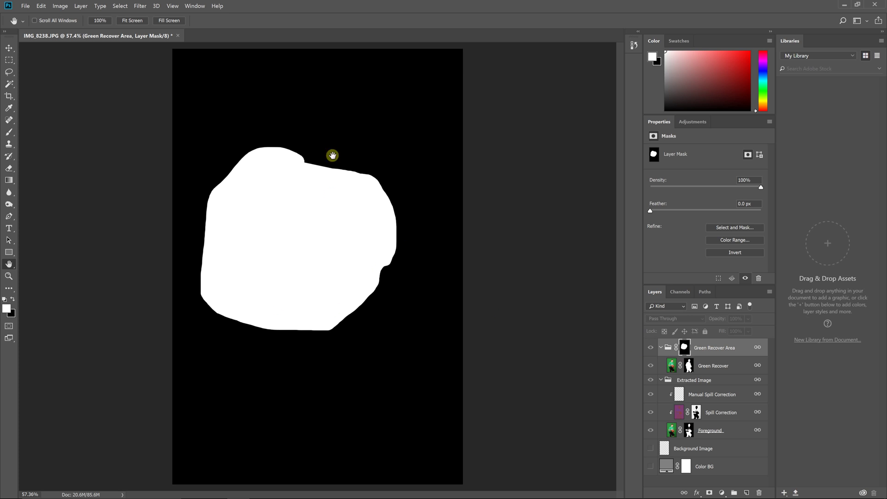
click(670, 350)
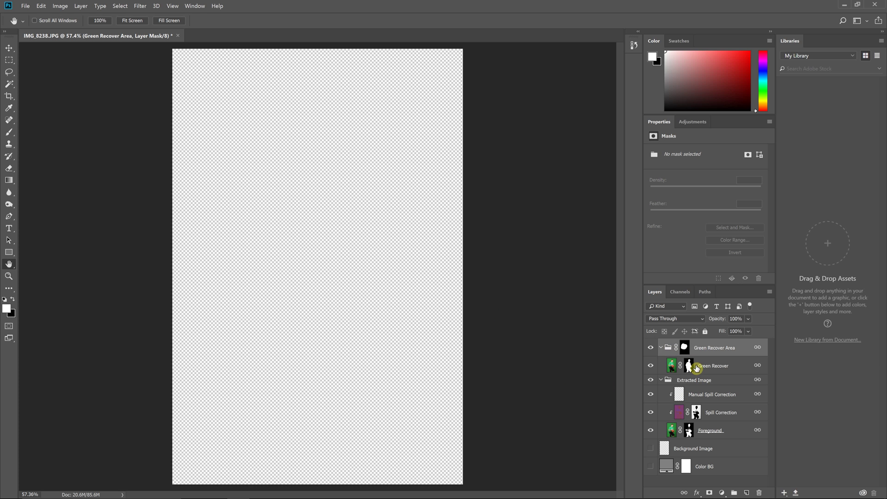
key(ctrl+plus)
key(ctrl+plus)
key(ctrl+plus)
drag(129, 277, 407, 257)
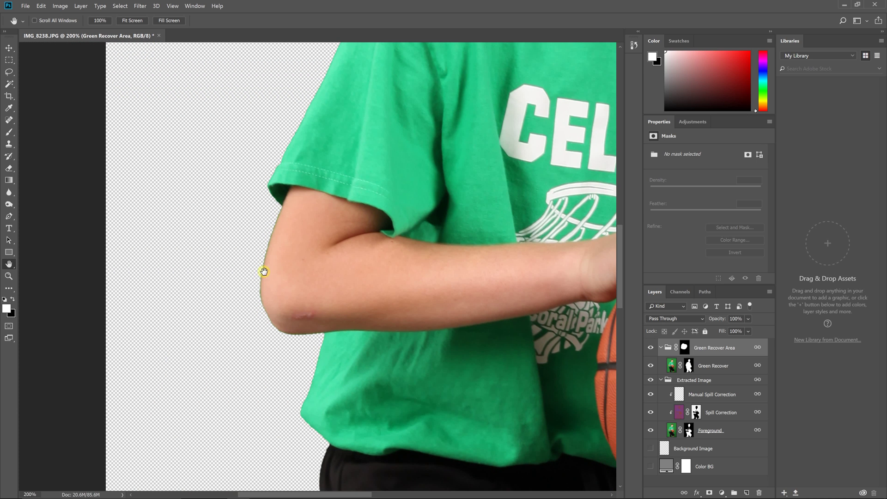
click(651, 352)
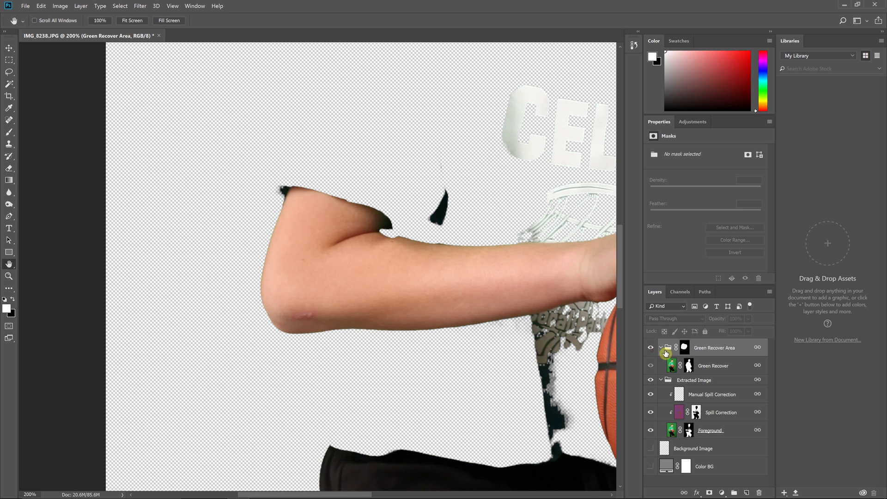
click(651, 349)
- Paint black with the Brush on the Green Recover Area mask along the outer edge of the bent arm and elbow
click(685, 347)
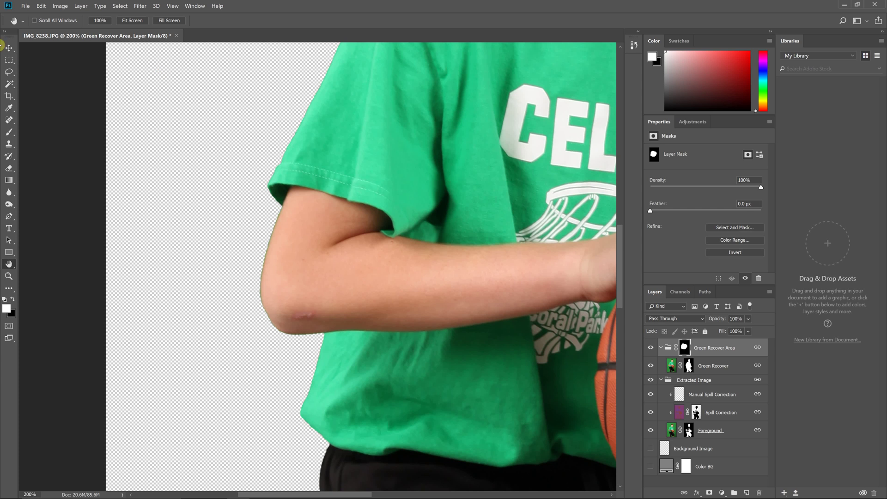
click(10, 132)
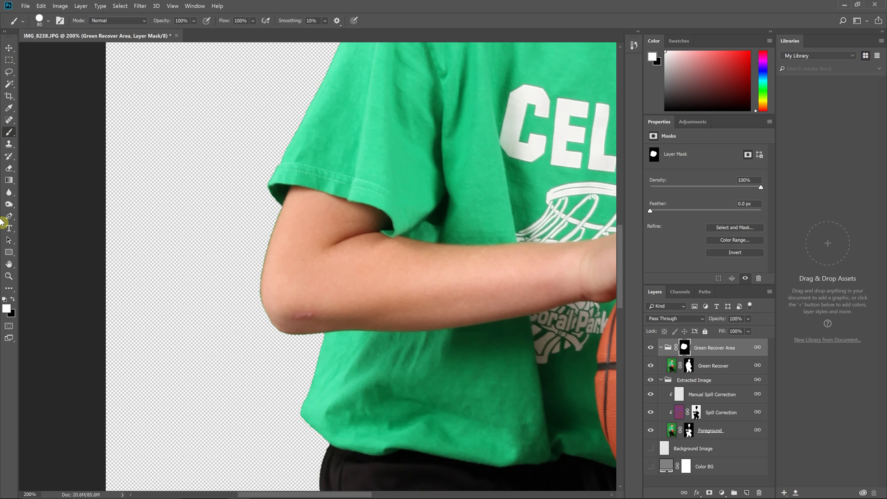
click(12, 299)
mouse_move(263, 217)
mouse_down()
mouse_move(291, 320)
mouse_move(305, 319)
mouse_move(271, 315)
mouse_move(274, 234)
mouse_up()
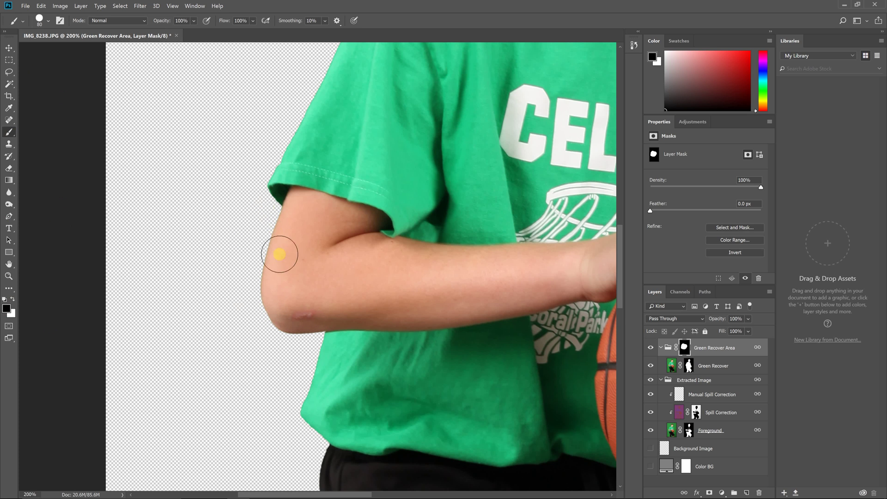
- View the Green Recover Area mask alone to check the painted stroke, and return to the image
click(684, 350)
alt+click(684, 350)
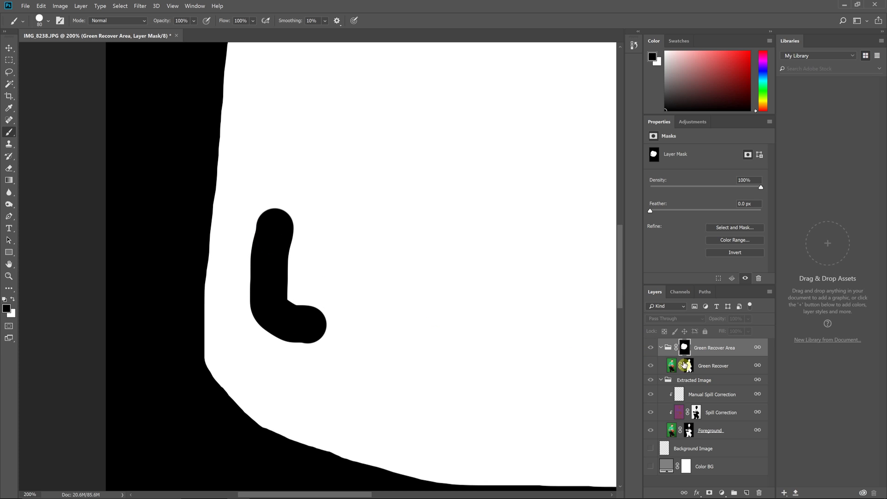
click(668, 347)
- Paint black on the Green Recover layer's mask over the shirt area between the sleeve and the lettering
key(x)
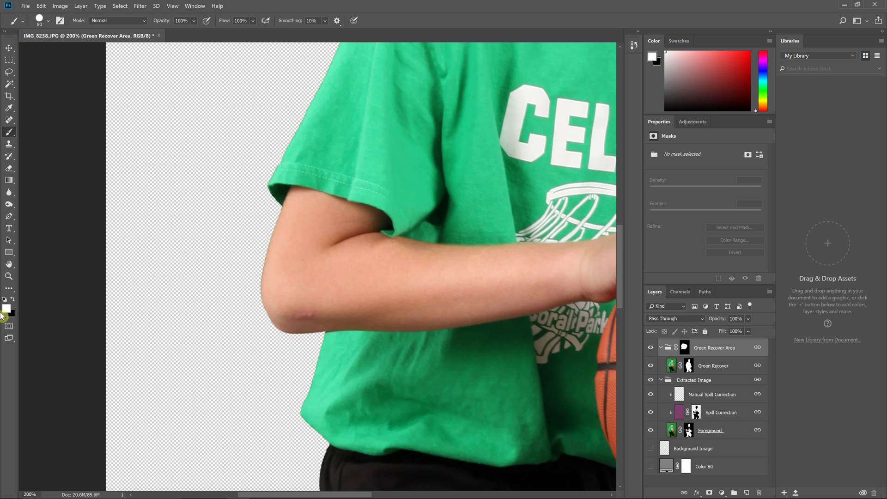
click(12, 301)
click(689, 368)
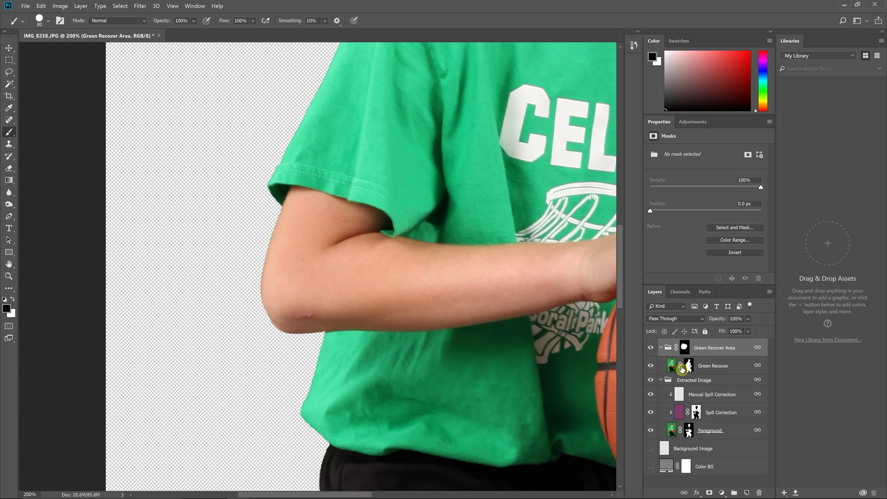
click(688, 369)
mouse_move(431, 139)
mouse_down()
mouse_move(451, 151)
mouse_move(439, 189)
mouse_move(462, 201)
mouse_up()
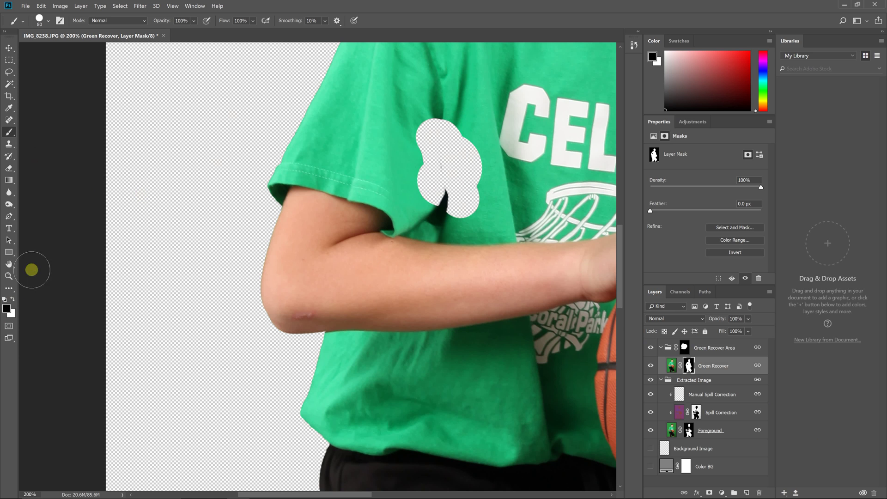
- Paint white on the Green Recover layer's mask to restore the shirt area between the sleeve and the lettering
click(12, 299)
mouse_move(437, 199)
mouse_down()
mouse_move(463, 216)
mouse_move(471, 173)
mouse_move(442, 151)
mouse_up()
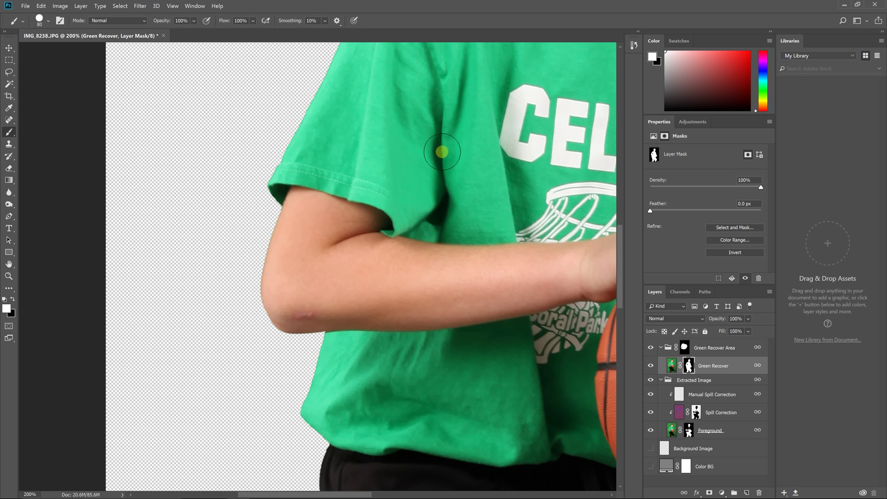
- Revert the document to the Extracted history state and fit the whole image in view
click(634, 45)
click(583, 81)
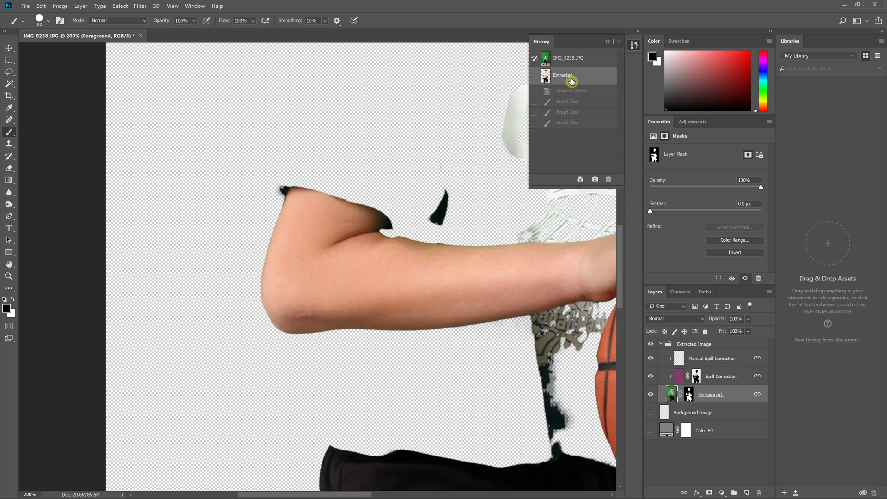
key(ctrl+minus)
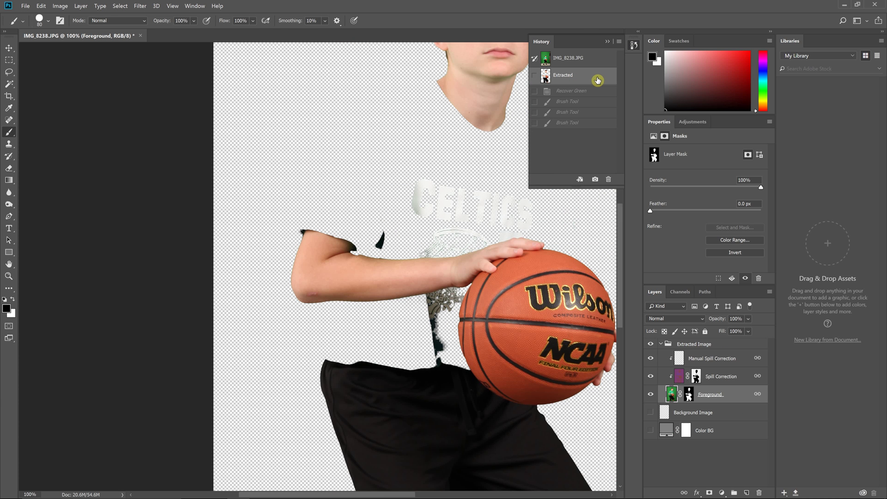
key(ctrl+0)
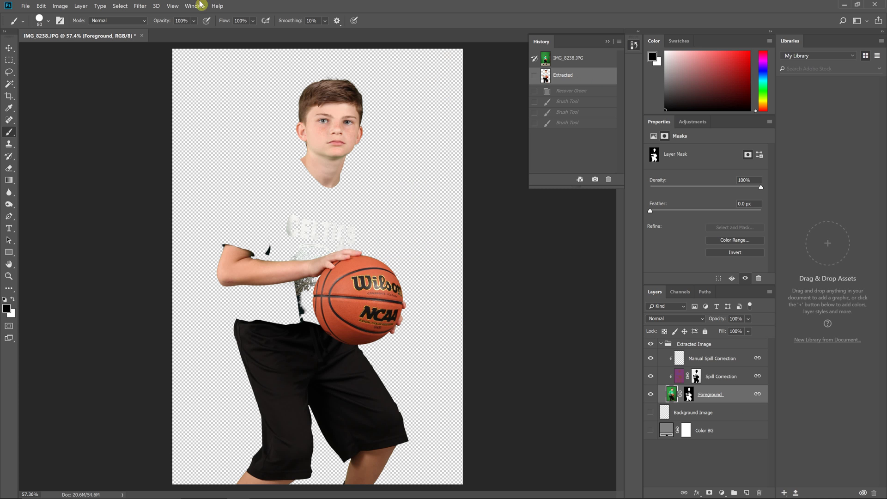
- Run Green on Green Recovery and sample the green screen with one rectangular selection beside the boy's head
click(140, 6)
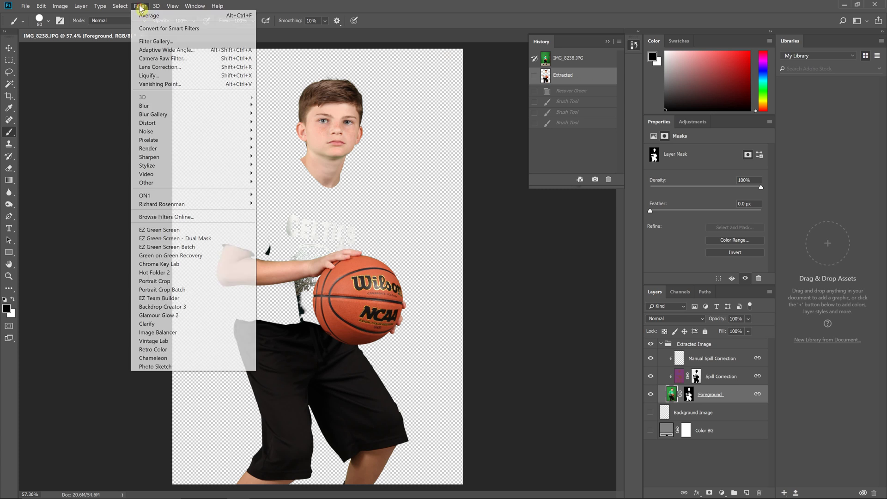
click(172, 258)
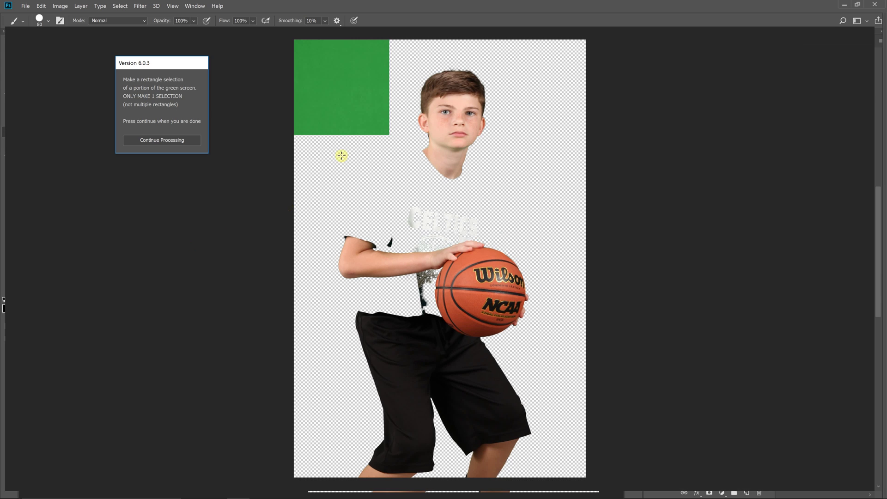
drag(426, 109, 392, 138)
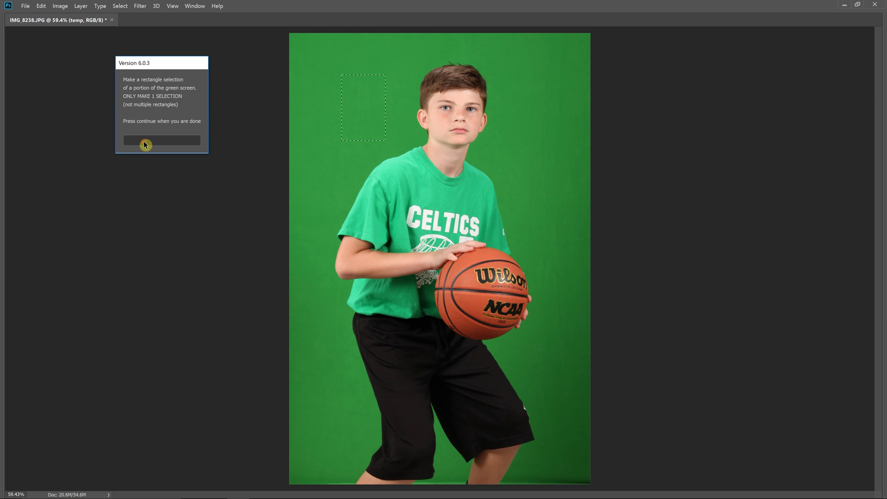
click(144, 141)
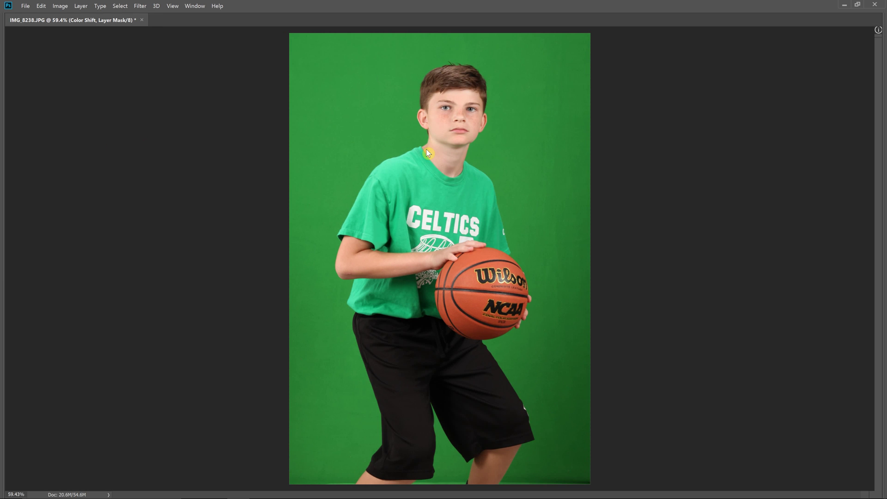
- Outline the green shirt with a freehand selection and apply the green recovery with the existing settings
mouse_move(427, 149)
mouse_down()
mouse_move(361, 150)
mouse_move(337, 181)
mouse_move(318, 272)
mouse_move(329, 306)
mouse_move(359, 324)
mouse_move(423, 318)
mouse_move(467, 299)
mouse_move(508, 262)
mouse_move(520, 208)
mouse_move(494, 167)
mouse_move(433, 157)
mouse_up()
click(141, 191)
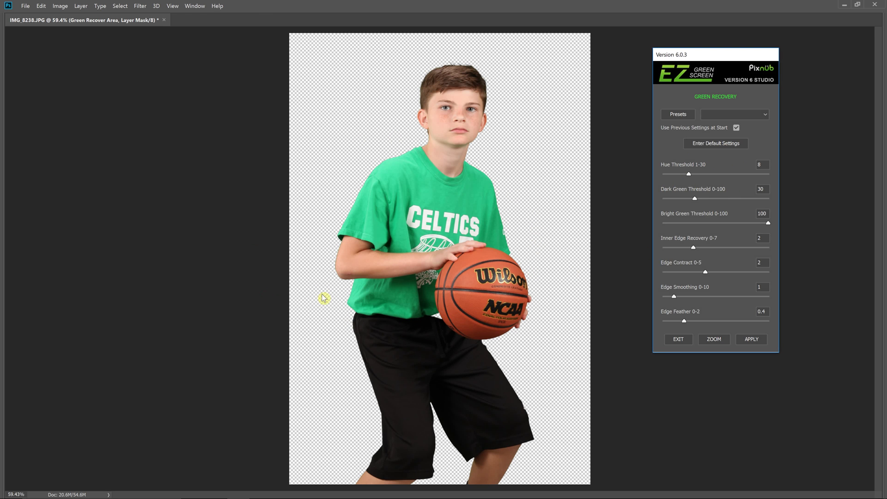
click(752, 340)
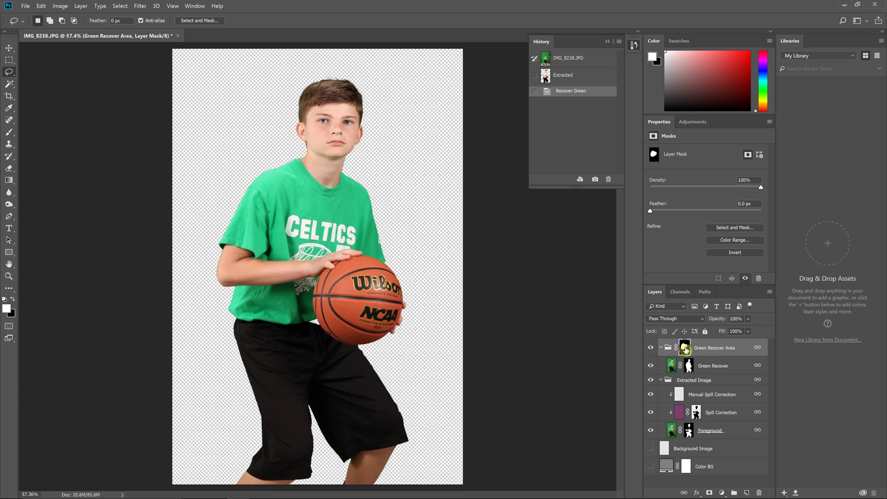
- Inspect the Green Recover layer mask and the Green Recover Area group mask on their own, and return to the image
alt+click(690, 368)
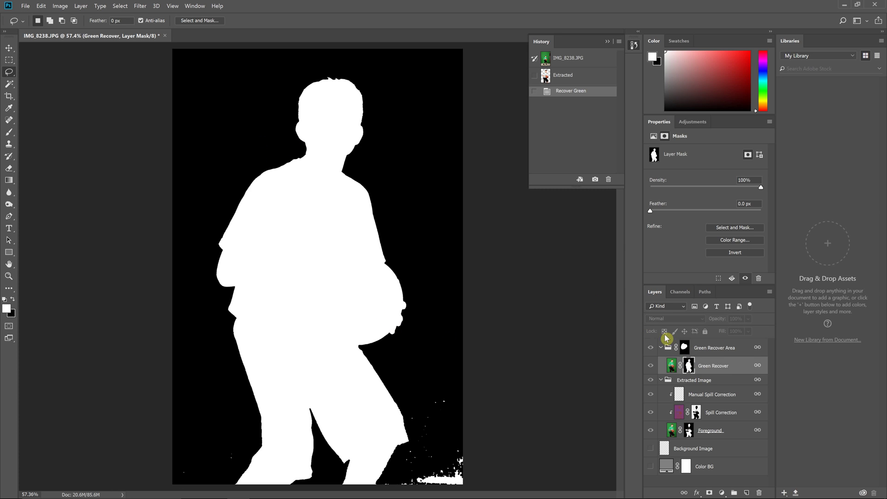
alt+click(685, 350)
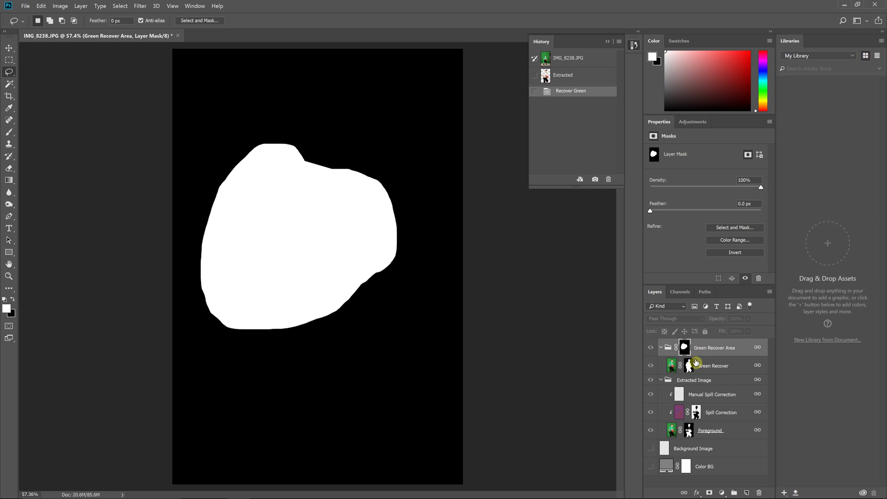
click(670, 351)
- Brush white on the Green Recover Area mask at the shirt hem beside the basketball and over the ball's lower part
click(684, 346)
click(13, 300)
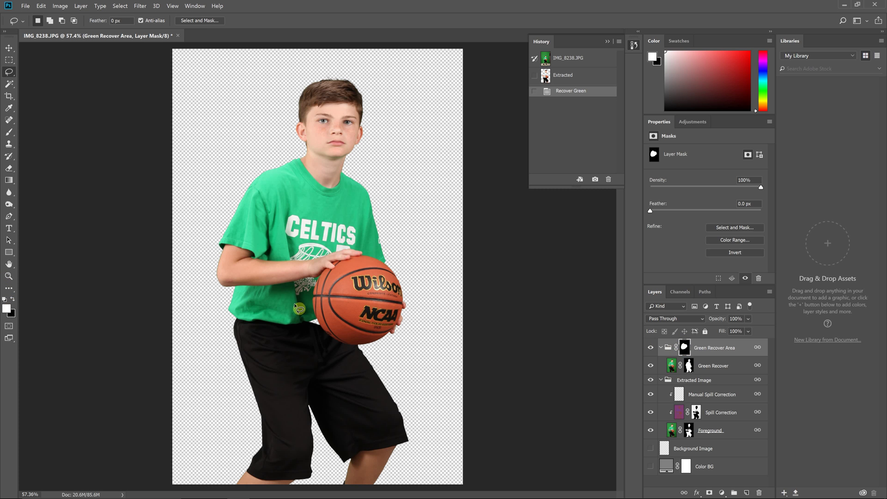
click(9, 132)
click(308, 325)
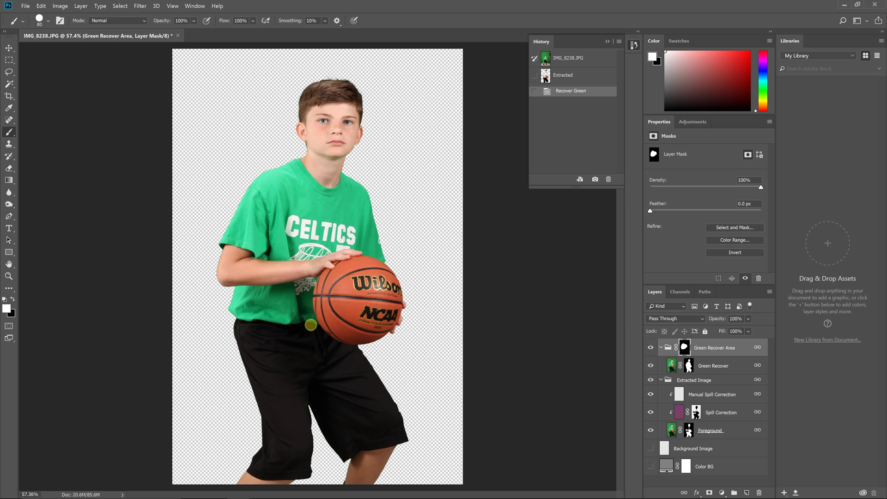
click(353, 325)
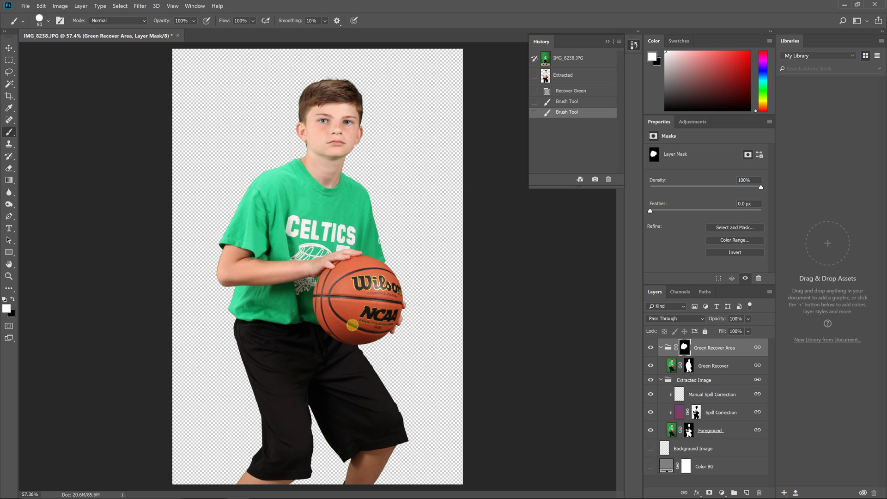